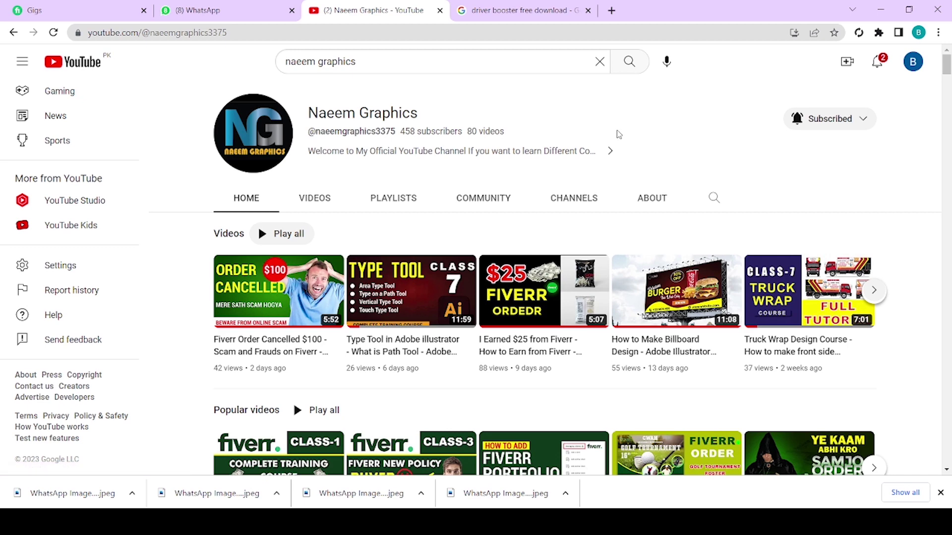
# - Show the Downloads folder of today's WhatsApp images and preview the skateboarding reference image
pyautogui.click(378, 522)
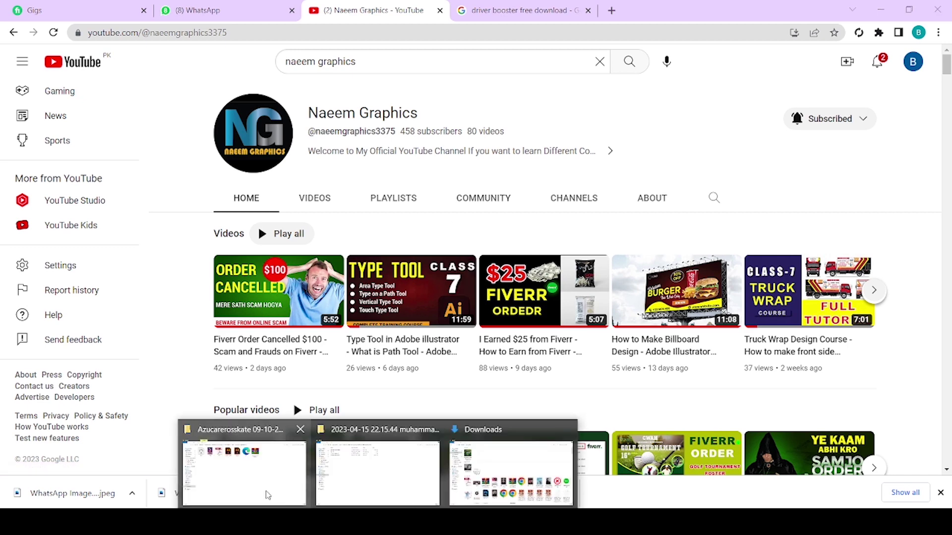
pyautogui.click(267, 493)
pyautogui.click(67, 105)
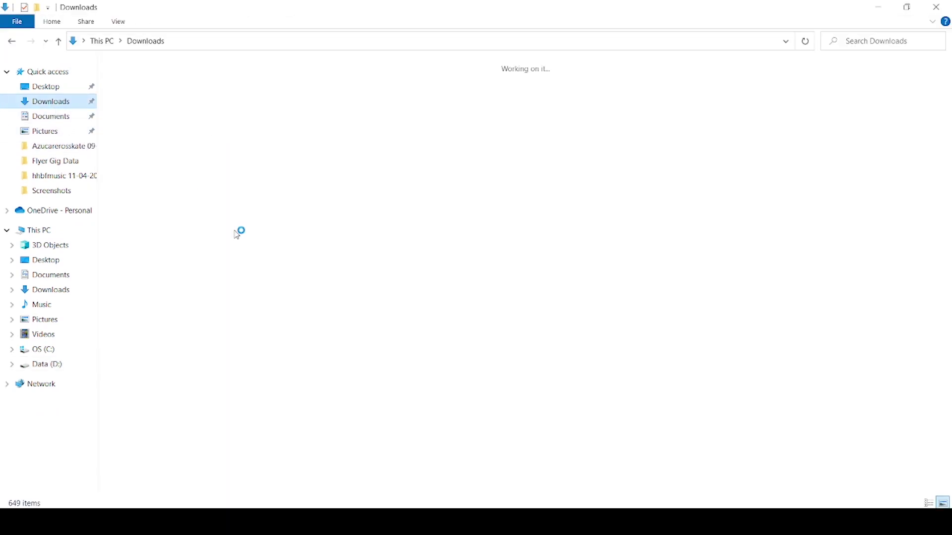
pyautogui.doubleClick(227, 123)
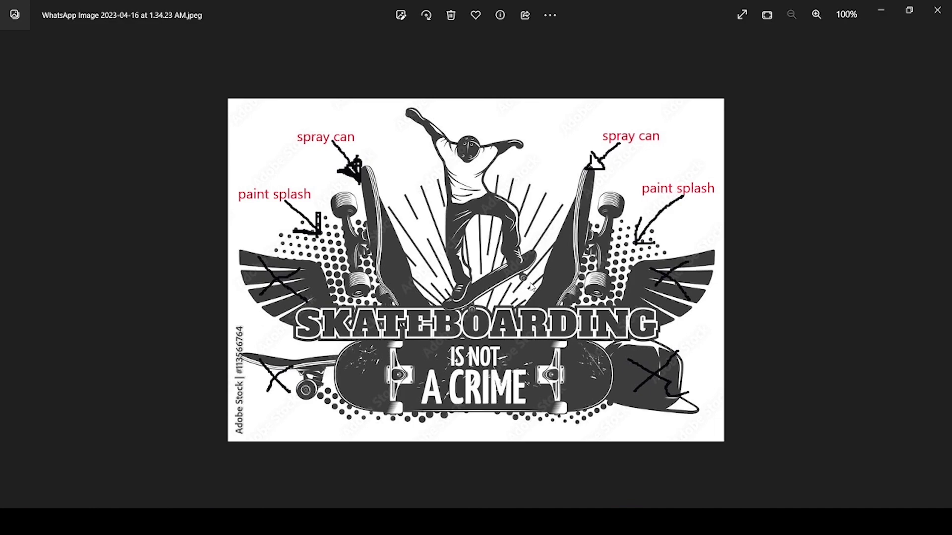
pyautogui.press('Escape')
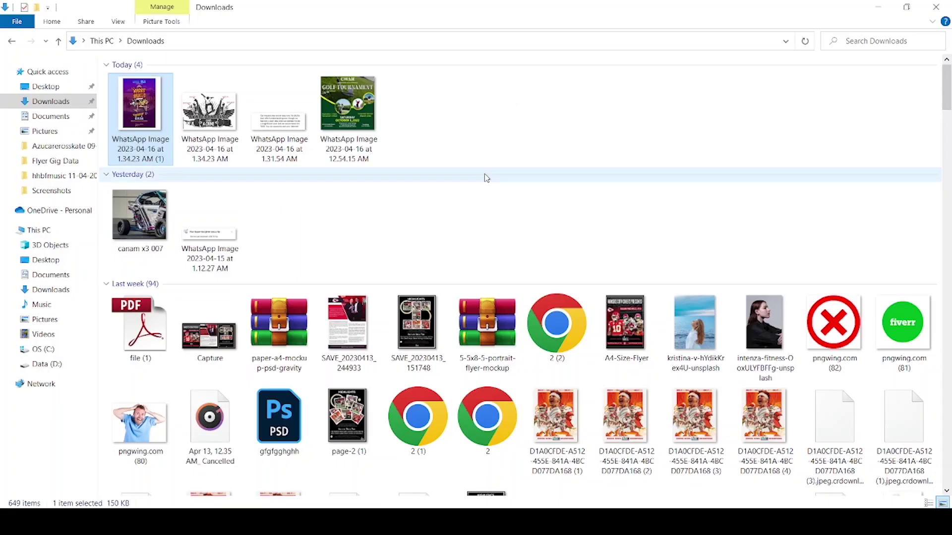
# - Compare the West Skate Contest and Patinando Entre Colores posters in Photos, then return to Print Ready File.ai
pyautogui.doubleClick(153, 113)
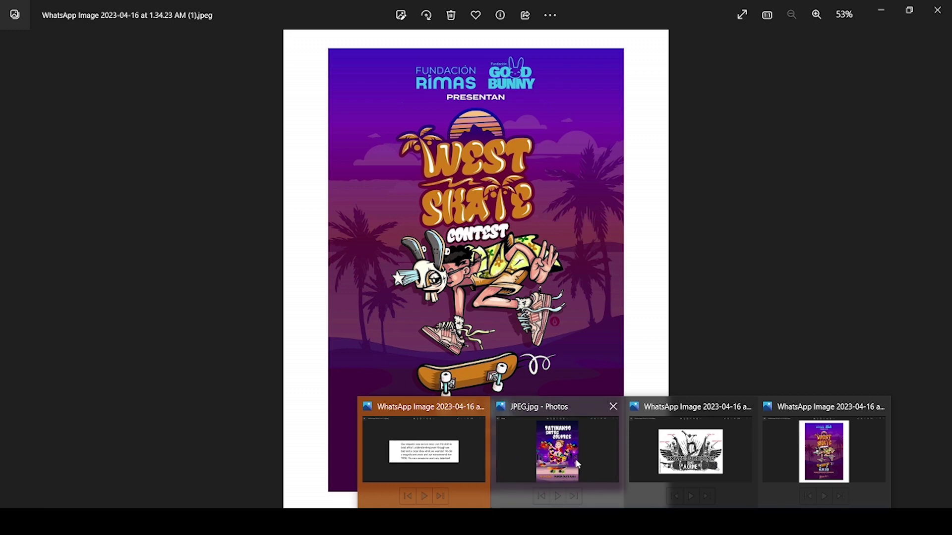
pyautogui.click(576, 464)
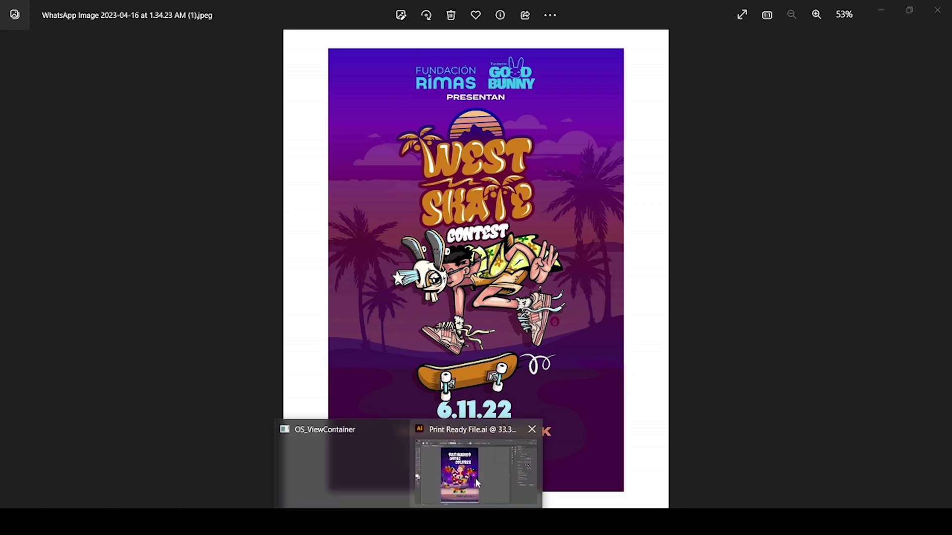
pyautogui.click(476, 480)
# - Enlarge the Layers list and hide the right and left paint-splash groups beside the boy
pyautogui.scroll(1, 421, 233)
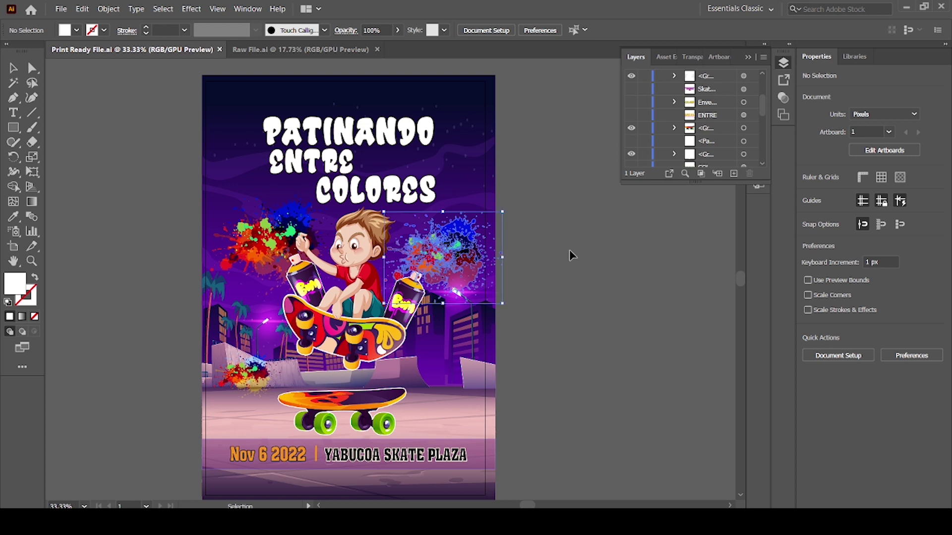
pyautogui.click(446, 258)
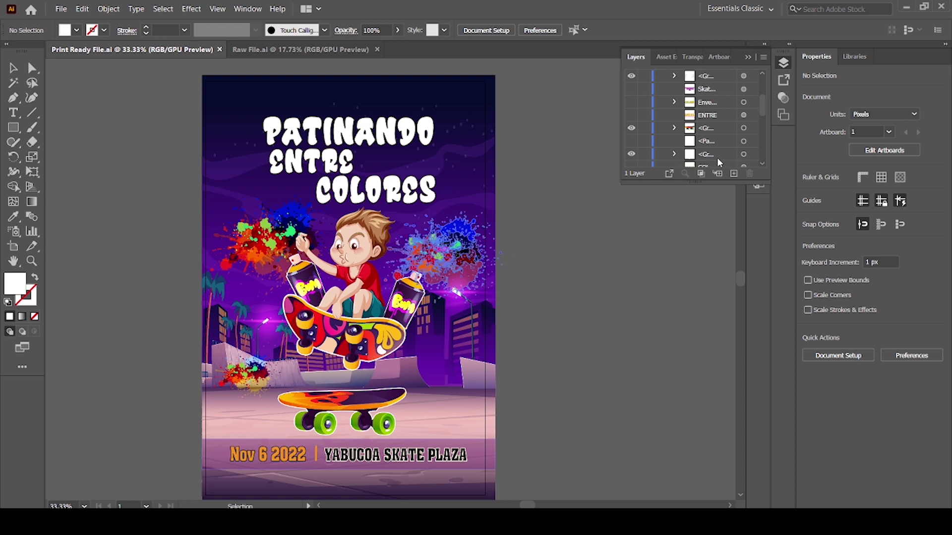
pyautogui.moveTo(721, 183); pyautogui.dragTo(721, 314)
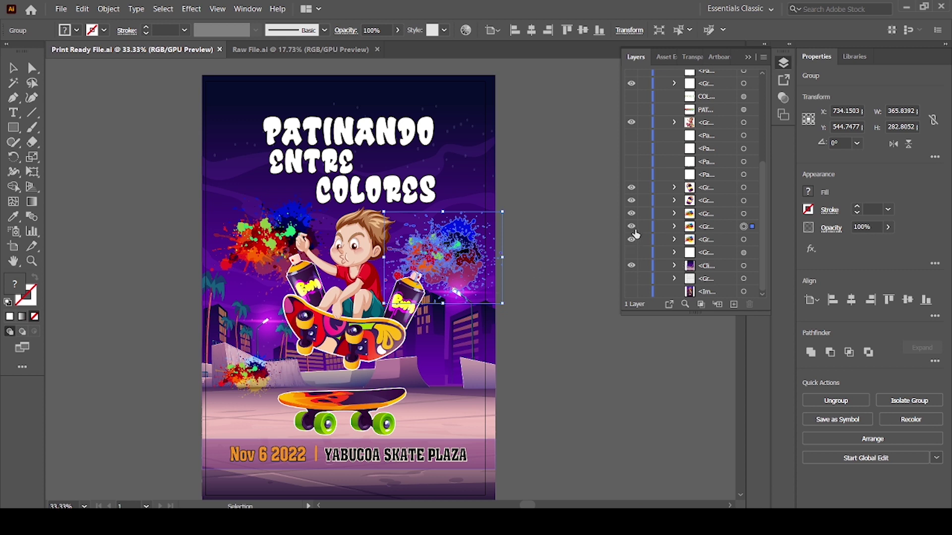
pyautogui.click(631, 226)
pyautogui.click(631, 239)
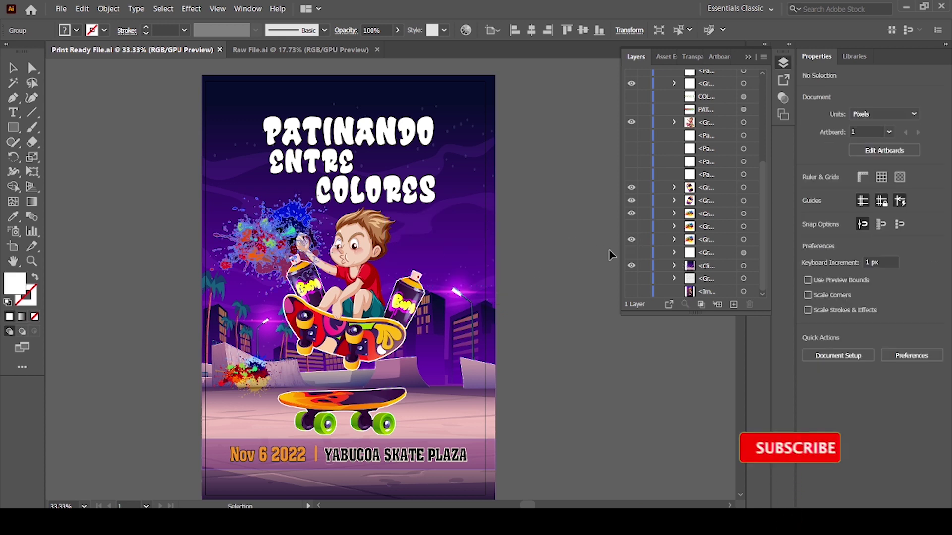
pyautogui.click(631, 239)
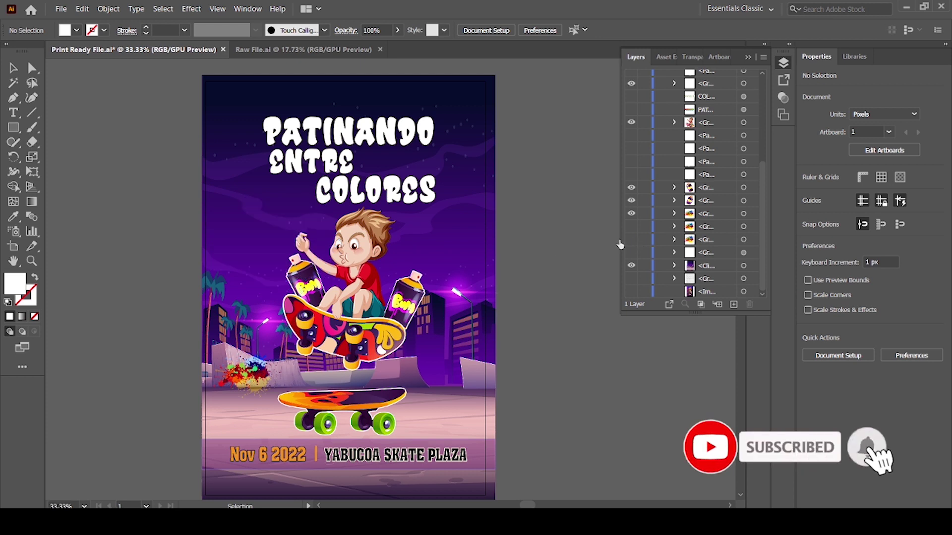
pyautogui.click(362, 250)
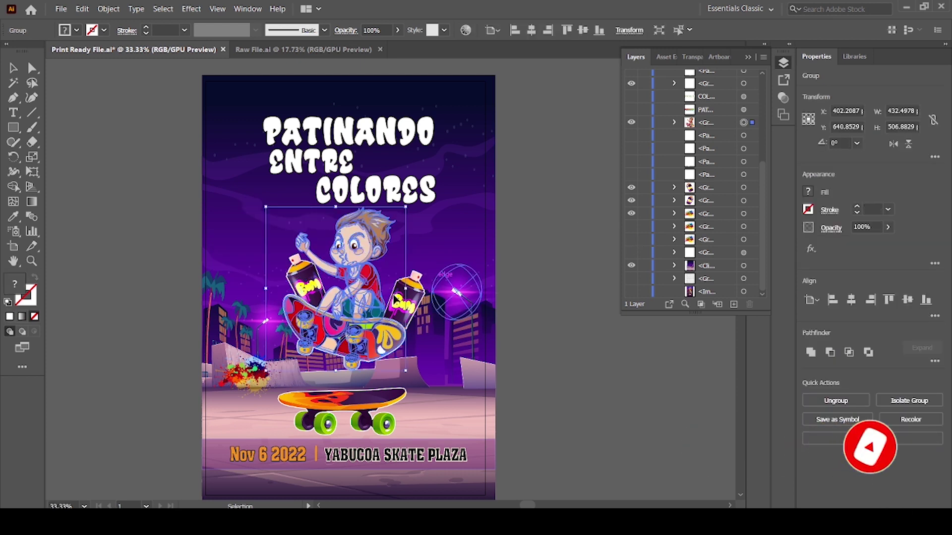
pyautogui.rightClick(356, 299)
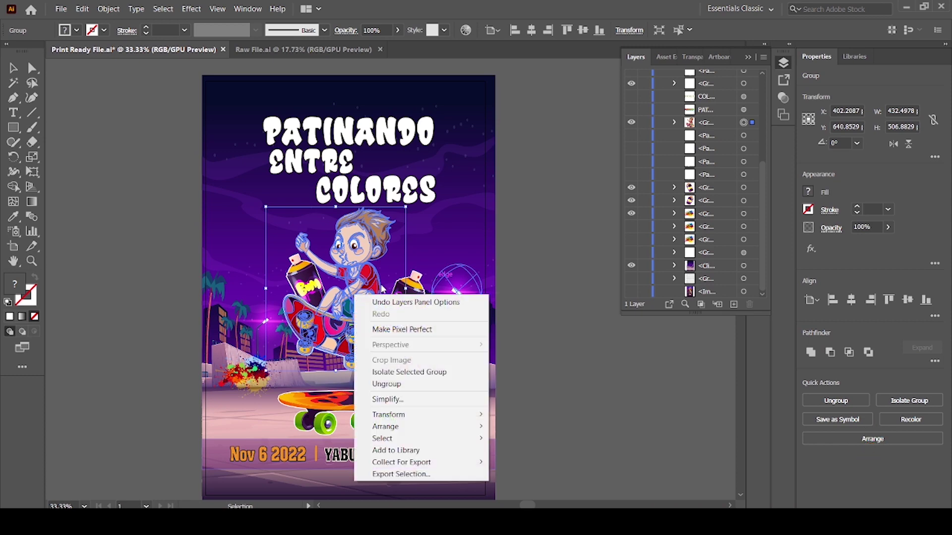
pyautogui.click(415, 387)
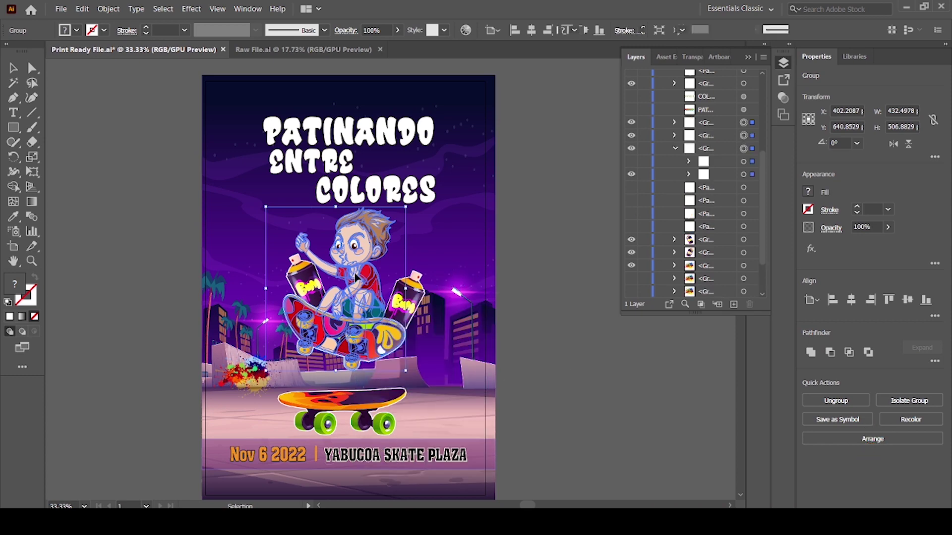
pyautogui.click(537, 331)
pyautogui.moveTo(367, 256); pyautogui.dragTo(517, 224)
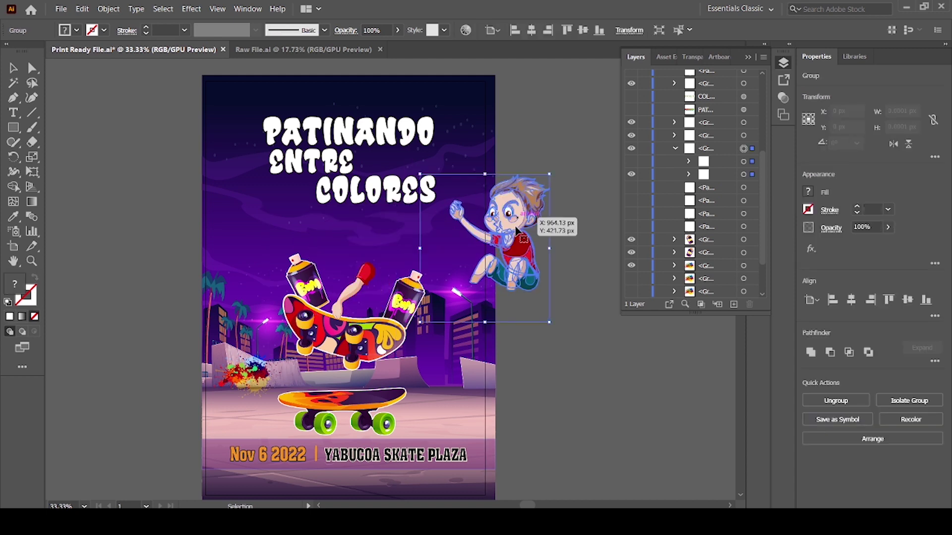
pyautogui.moveTo(402, 310); pyautogui.dragTo(523, 352)
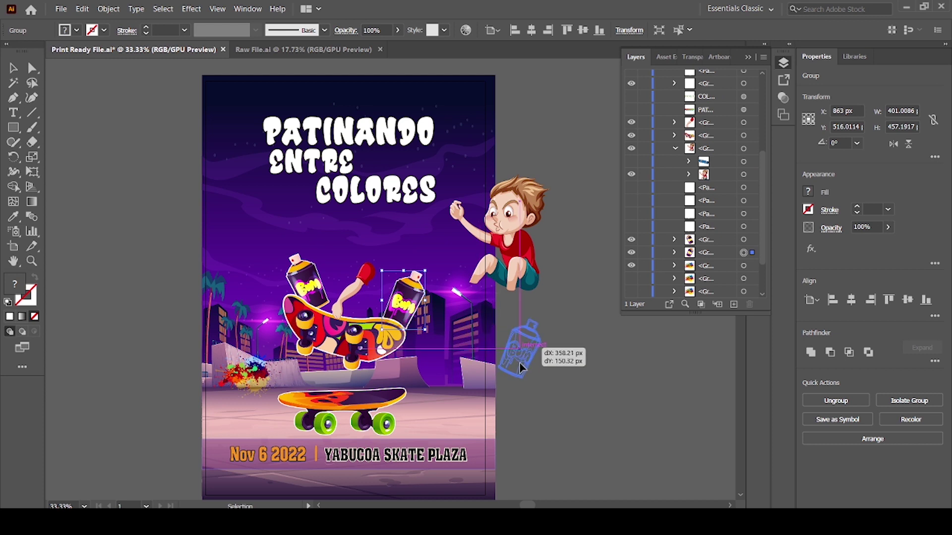
pyautogui.moveTo(523, 352); pyautogui.dragTo(490, 365)
pyautogui.click(489, 366)
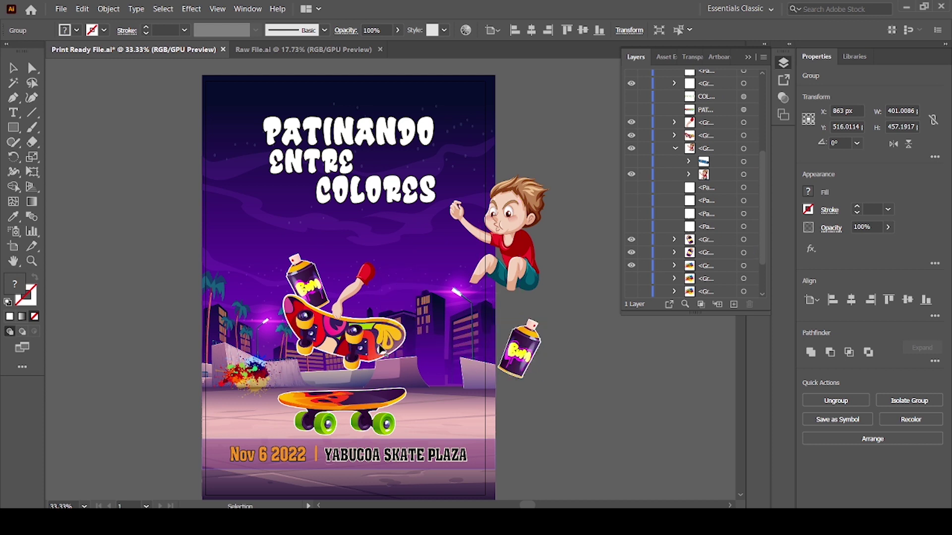
pyautogui.moveTo(322, 349); pyautogui.dragTo(267, 350)
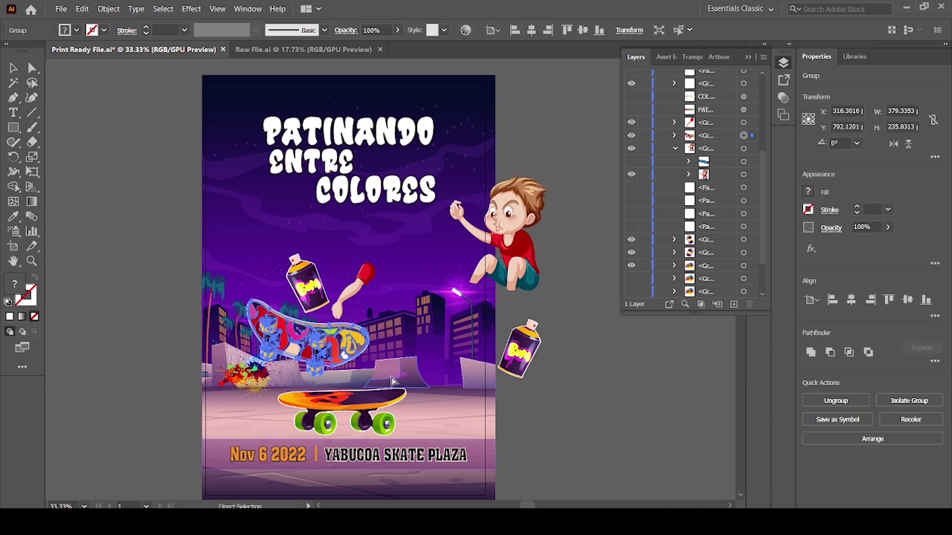
pyautogui.hotkey('ctrl', 'z')
pyautogui.hotkey('ctrl', 'z')
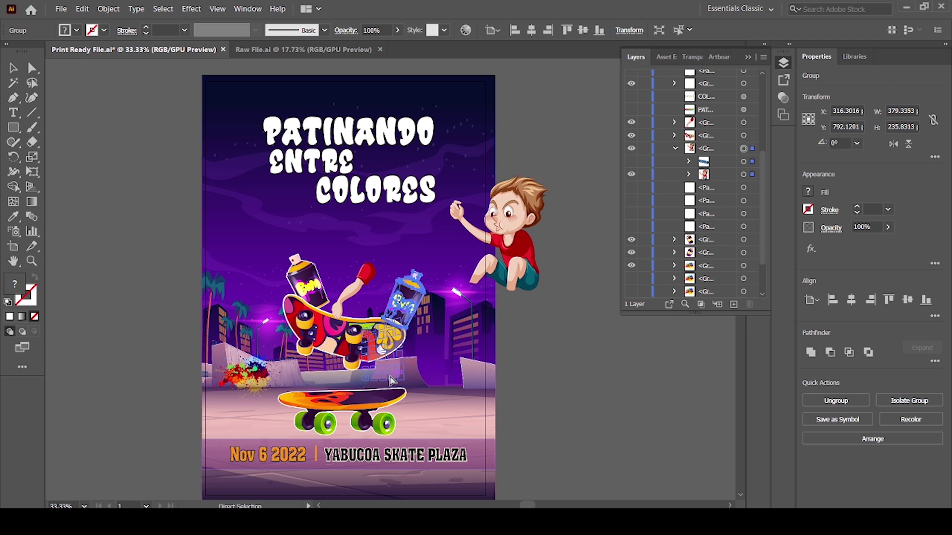
pyautogui.hotkey('ctrl', 'z')
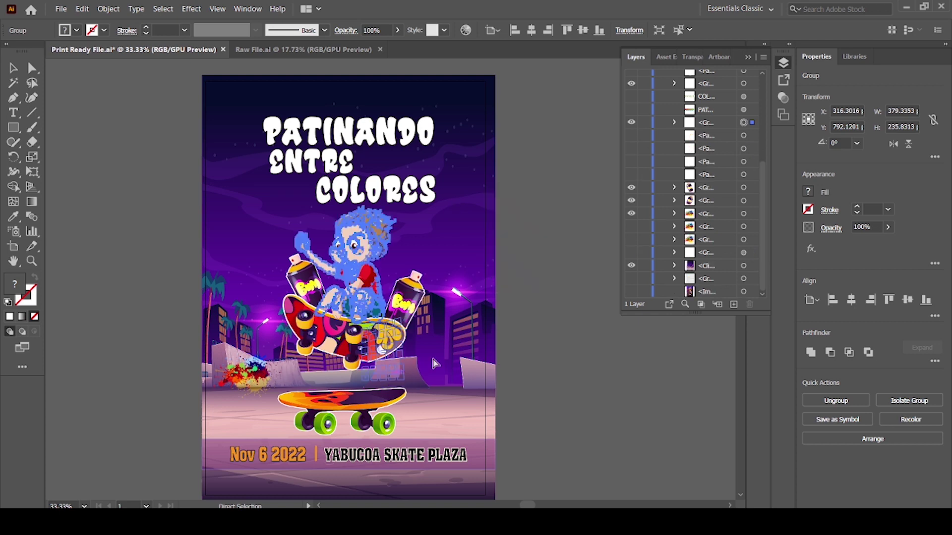
pyautogui.click(473, 335)
pyautogui.press('v')
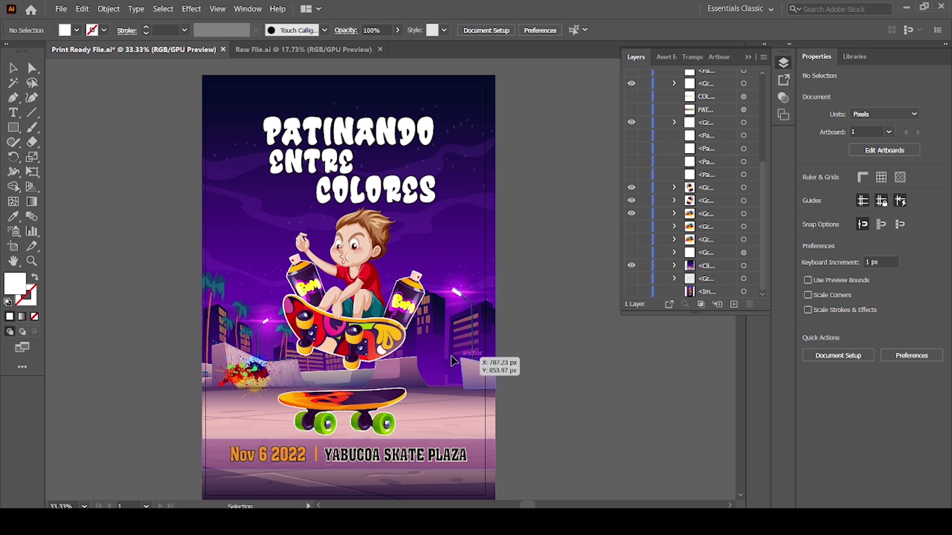
pyautogui.click(366, 419)
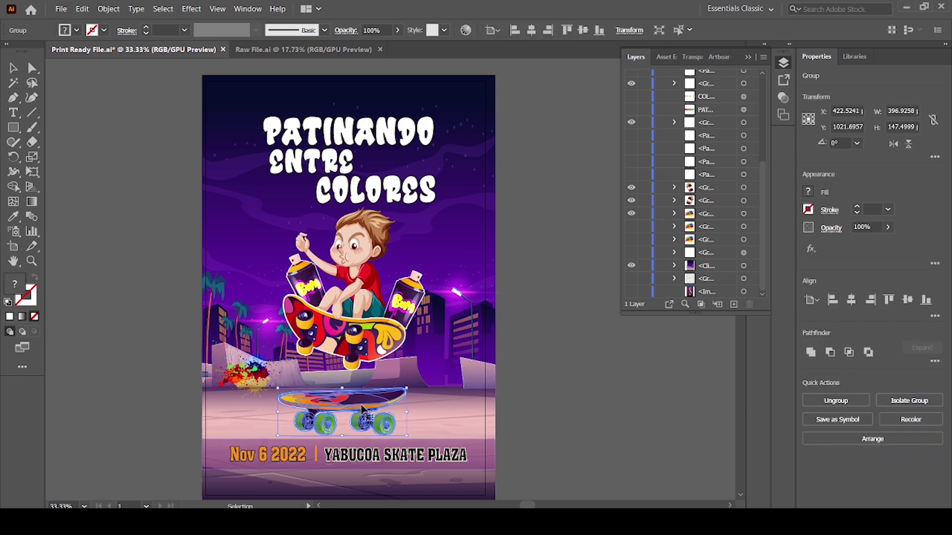
pyautogui.click(392, 492)
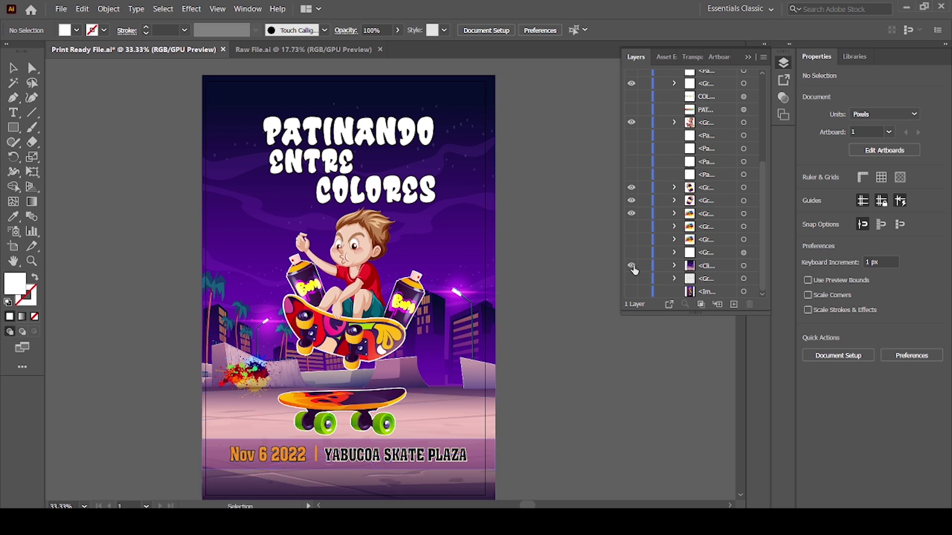
pyautogui.click(632, 267)
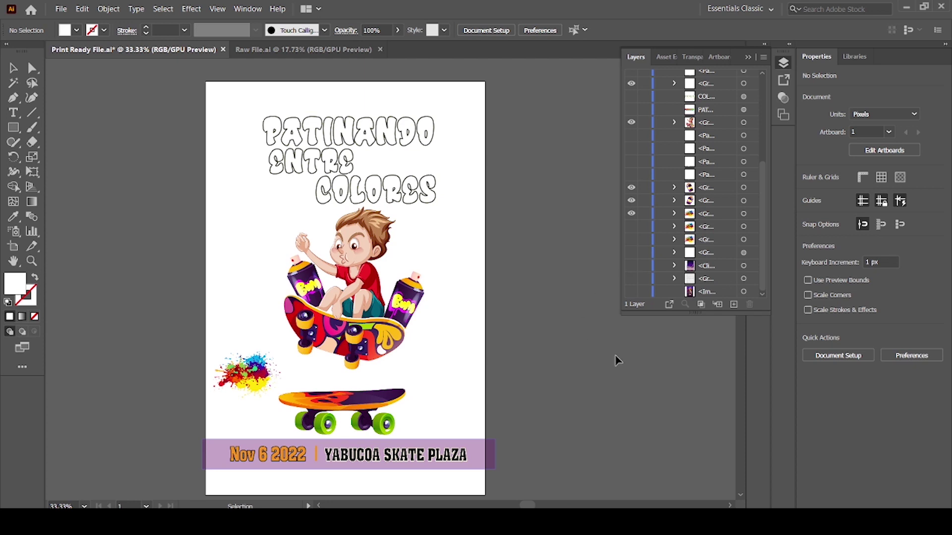
pyautogui.scroll(3, 640, 247)
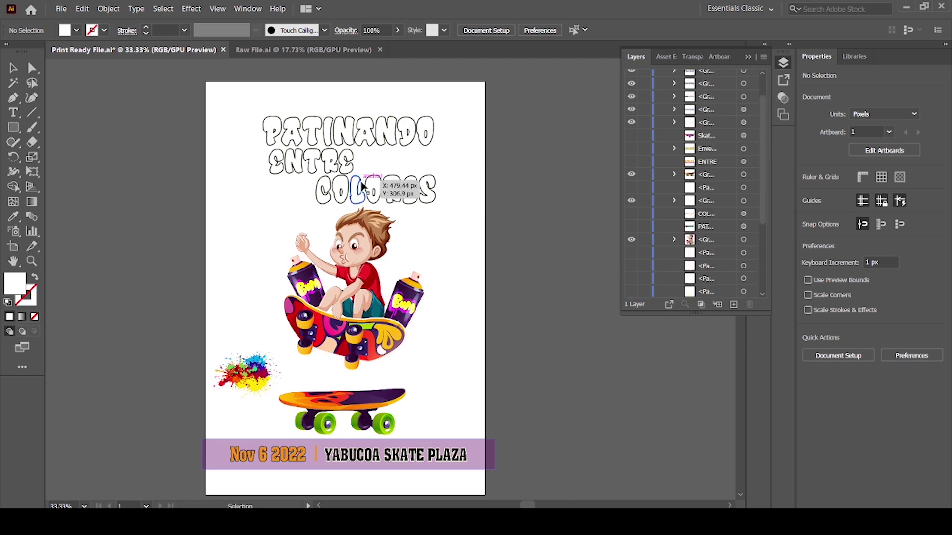
pyautogui.click(373, 177)
pyautogui.scroll(-3, 672, 272)
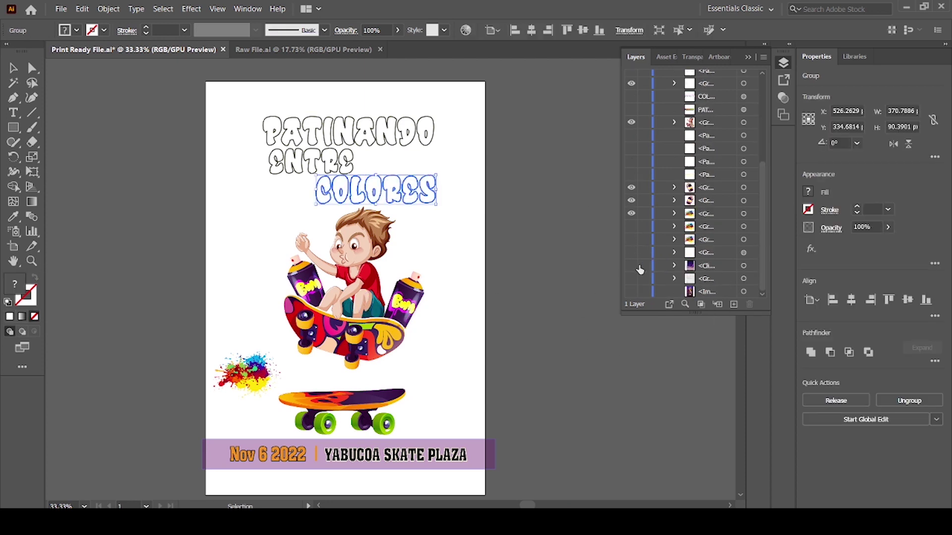
pyautogui.click(632, 265)
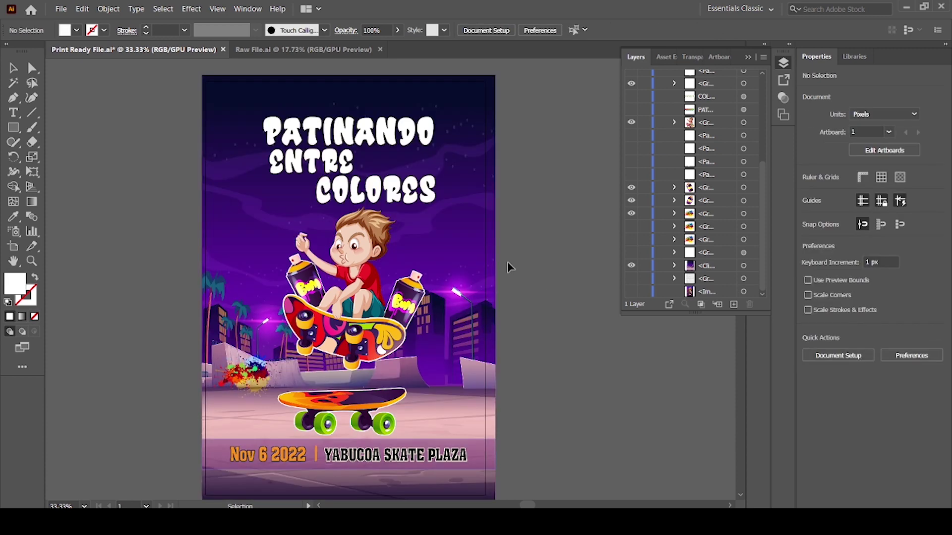